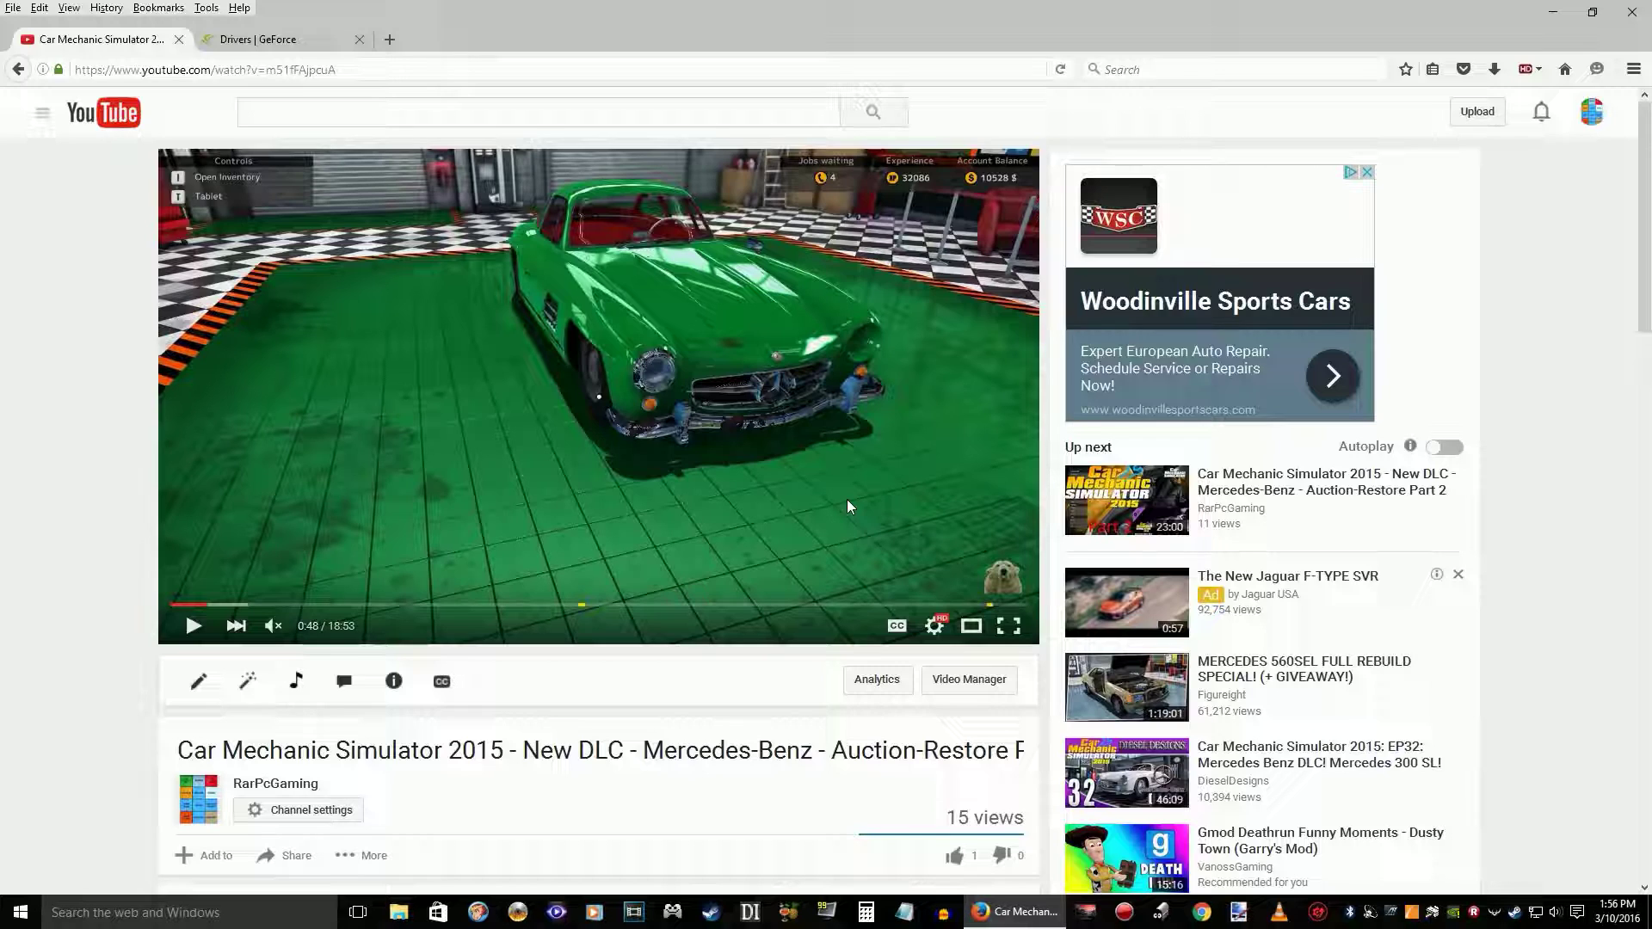
Review the player's Quality list and keep 1080p60 selected.
left_click(934, 629)
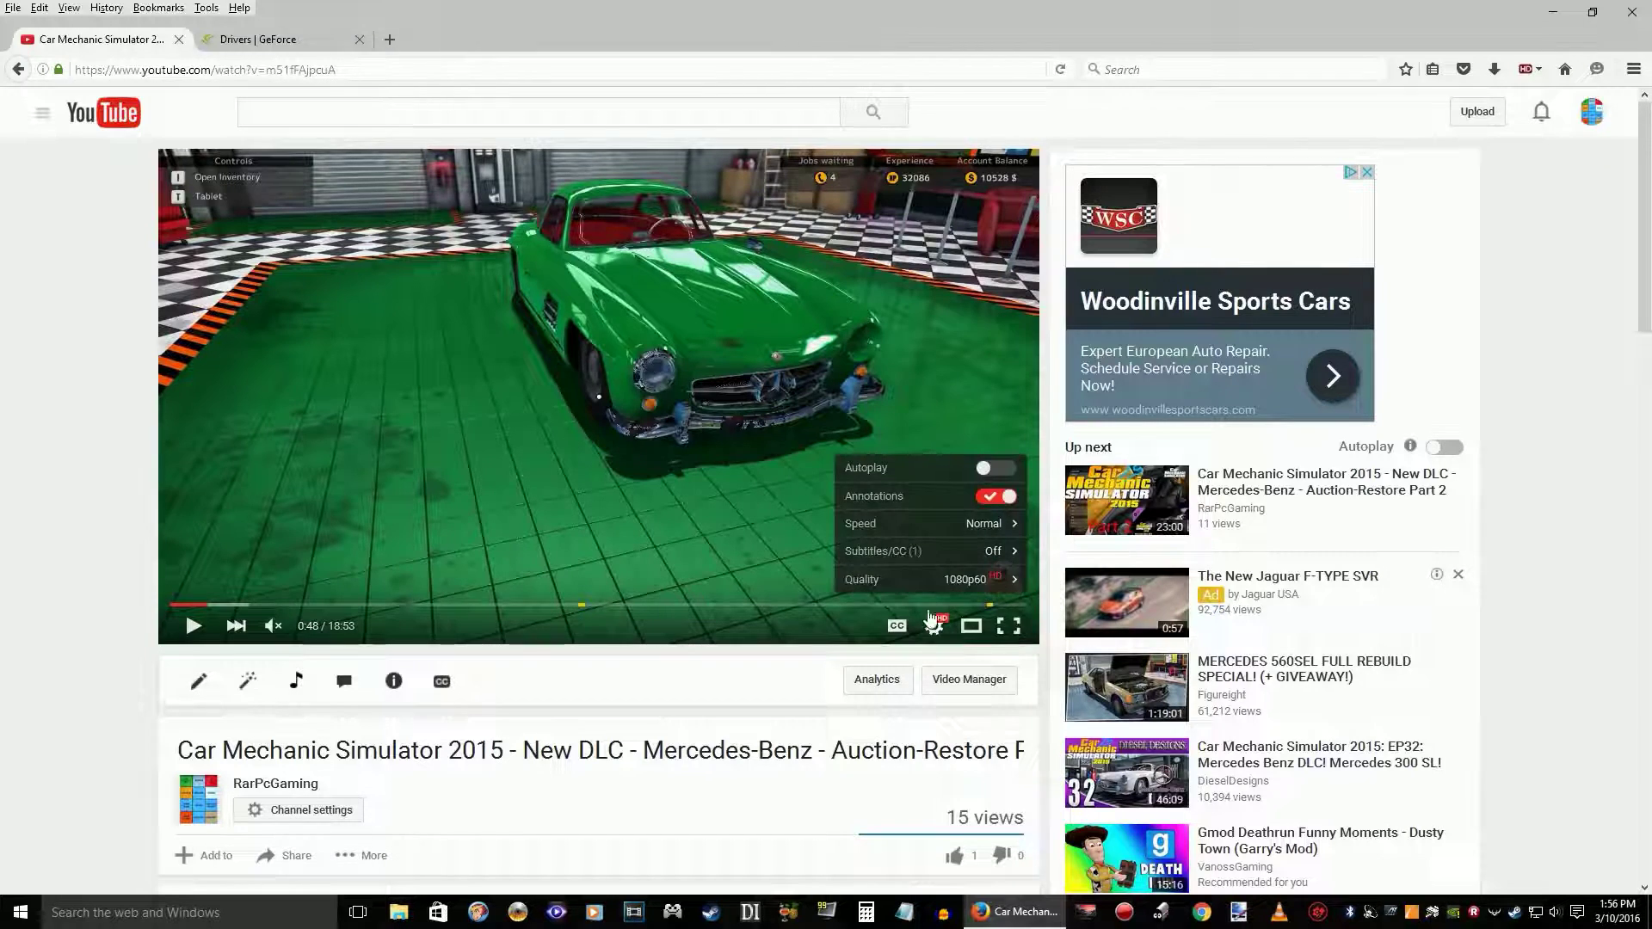
left_click(971, 591)
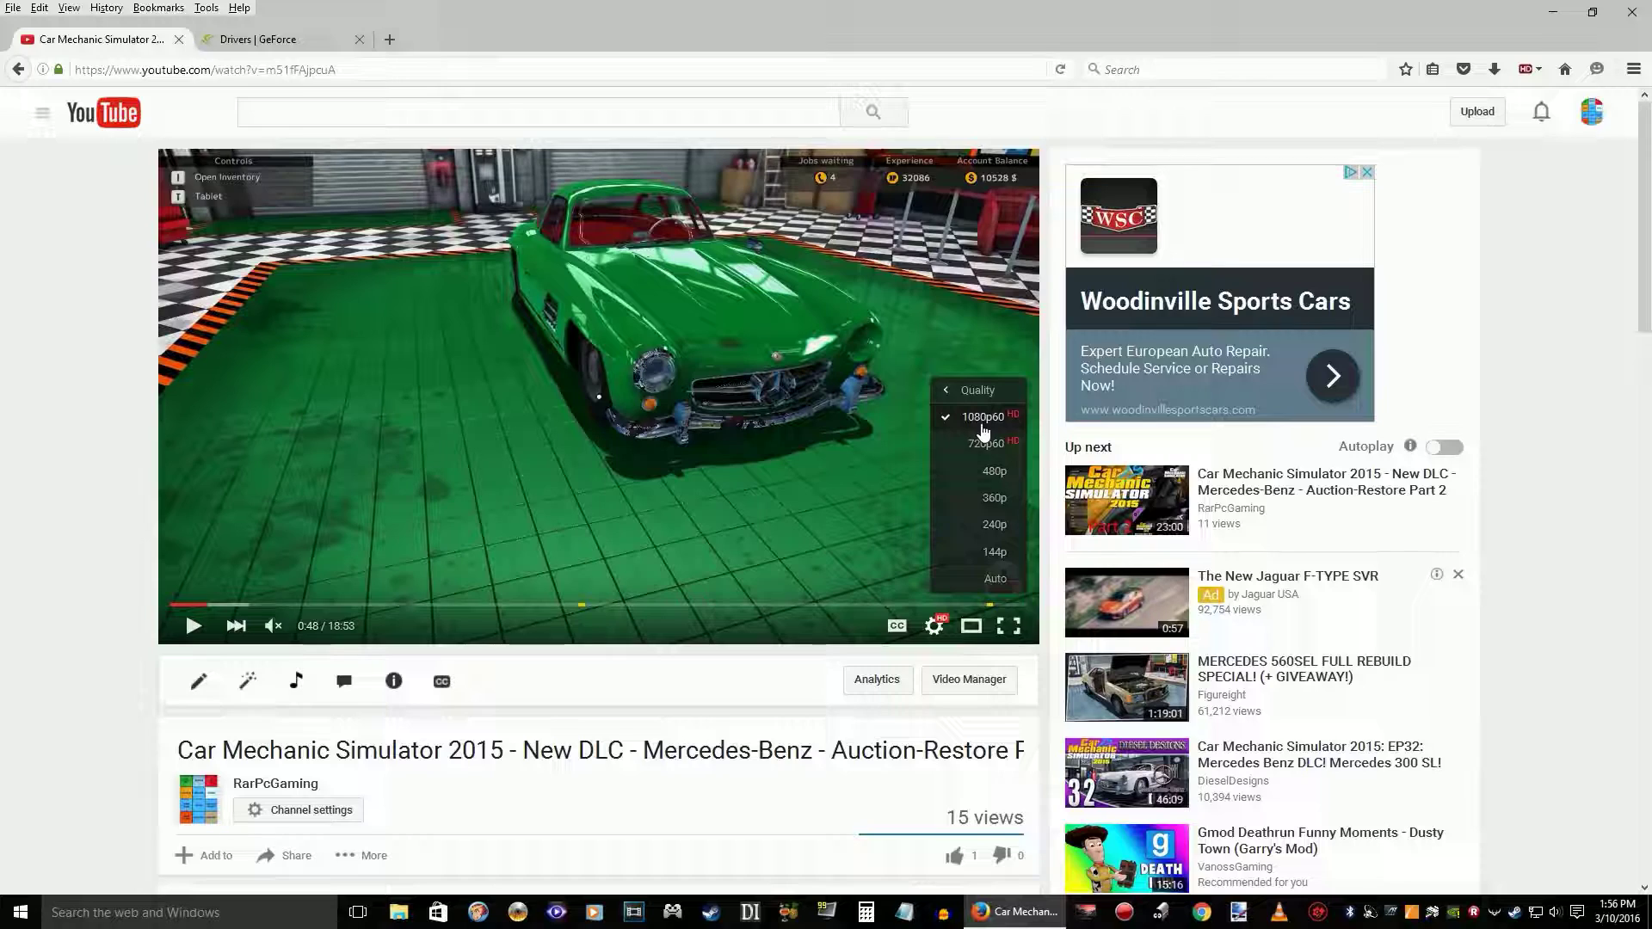
left_click(934, 626)
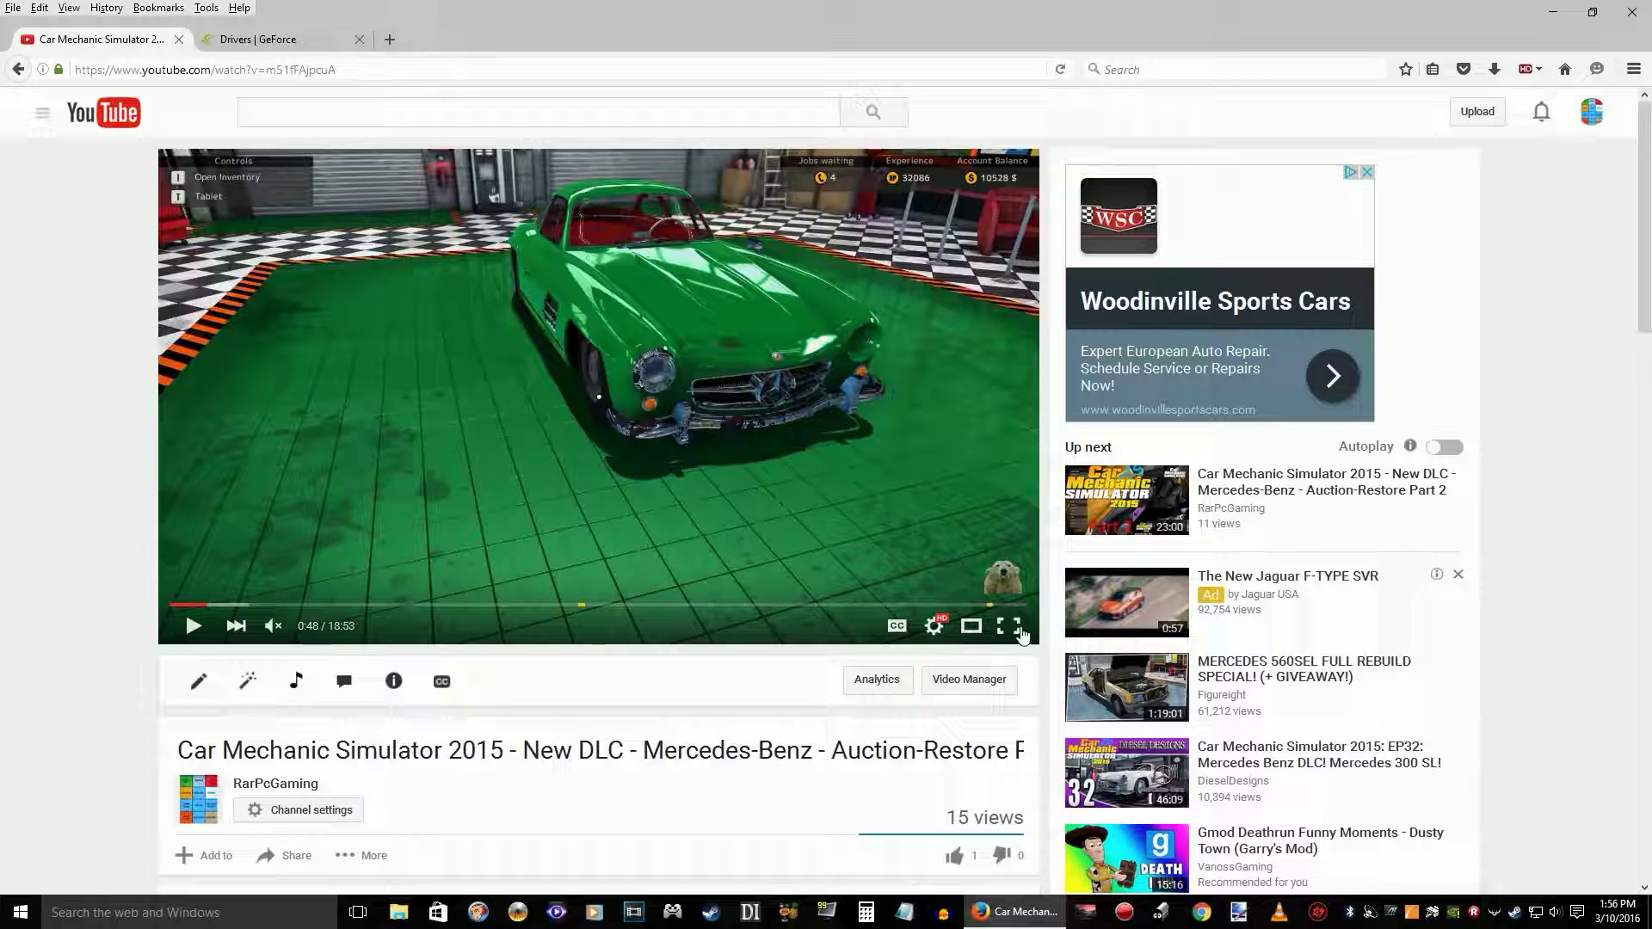
Show the paused video full screen and resume playing it.
left_click(1010, 628)
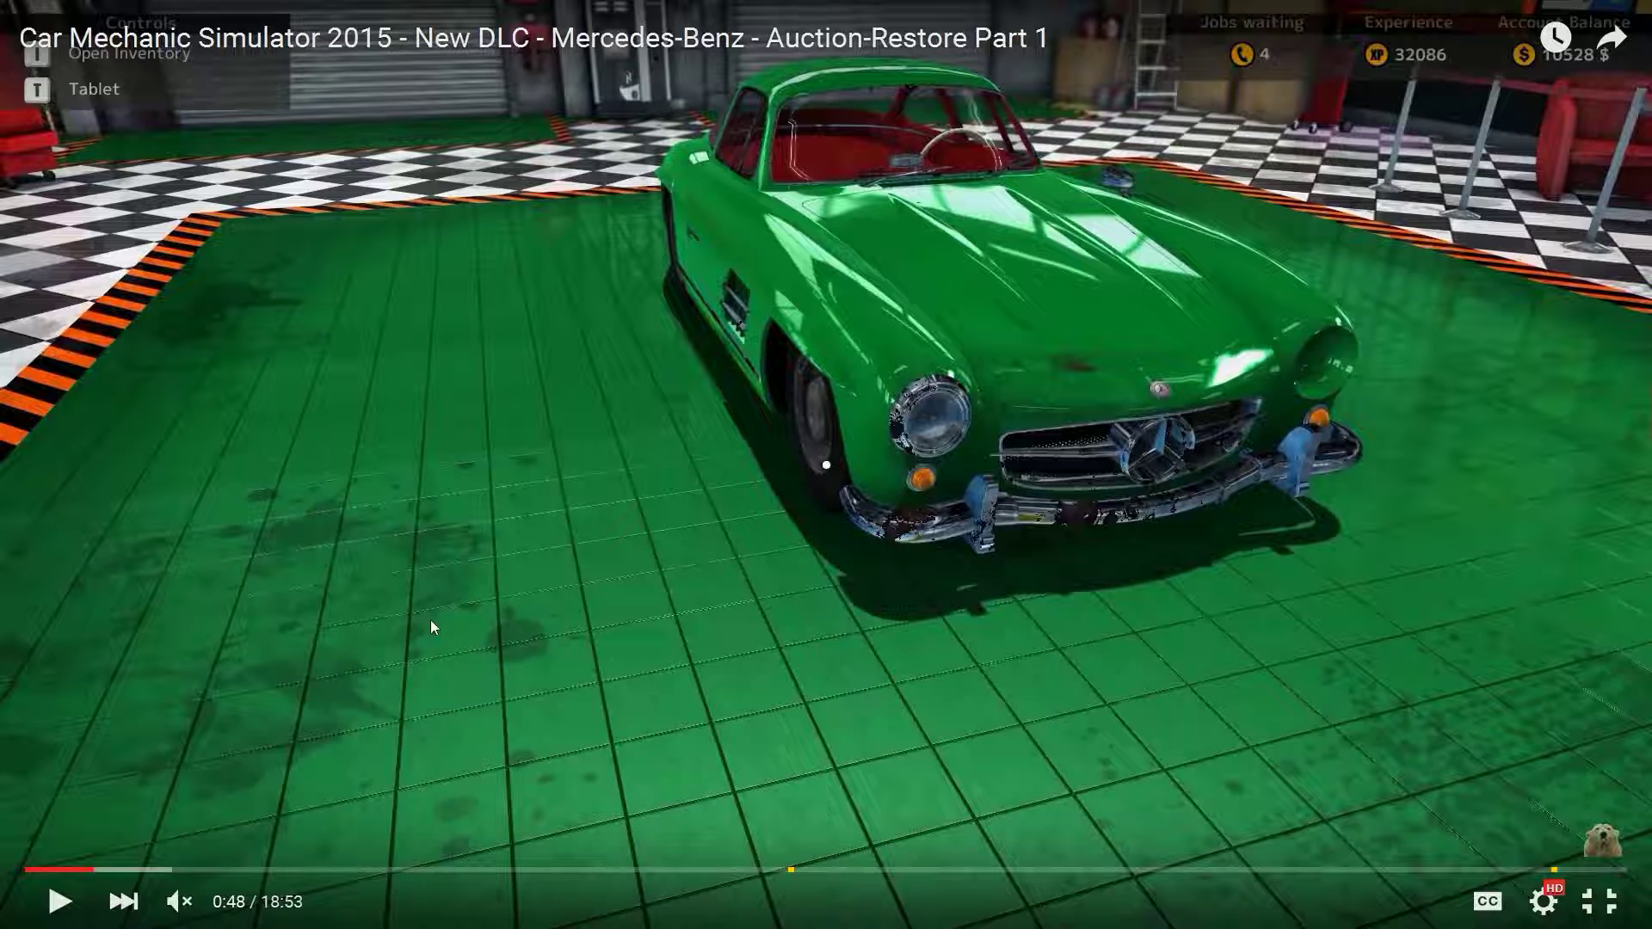
left_click(352, 402)
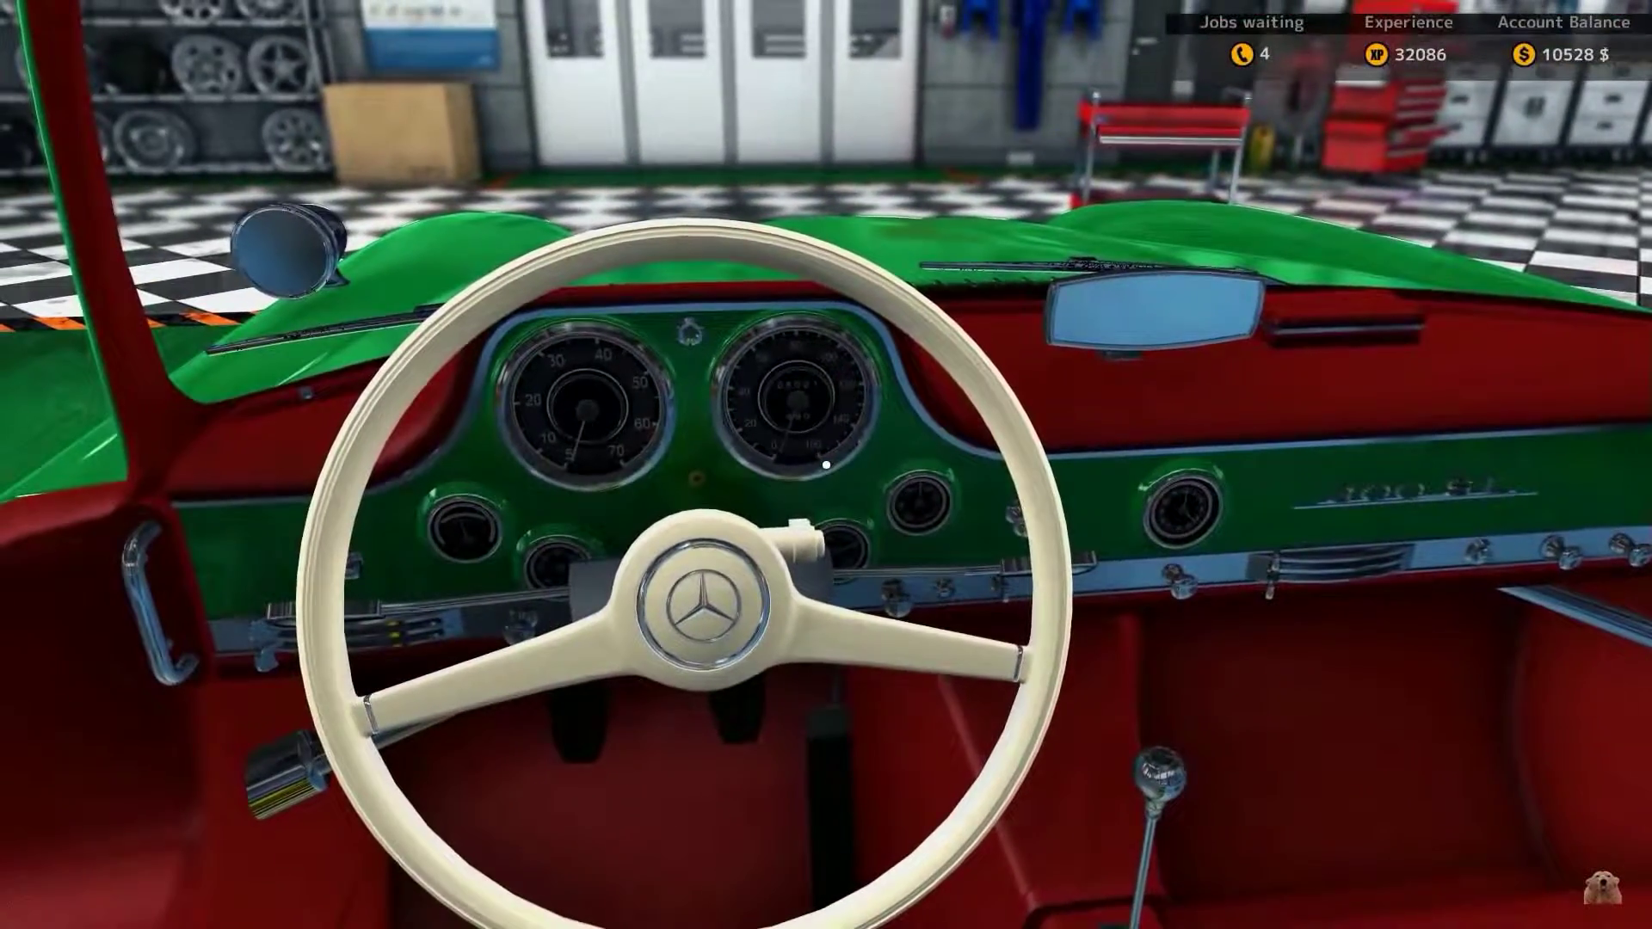
Leave full screen with Esc and keep watching in the normal page view up to about 1:50.
key("Escape")
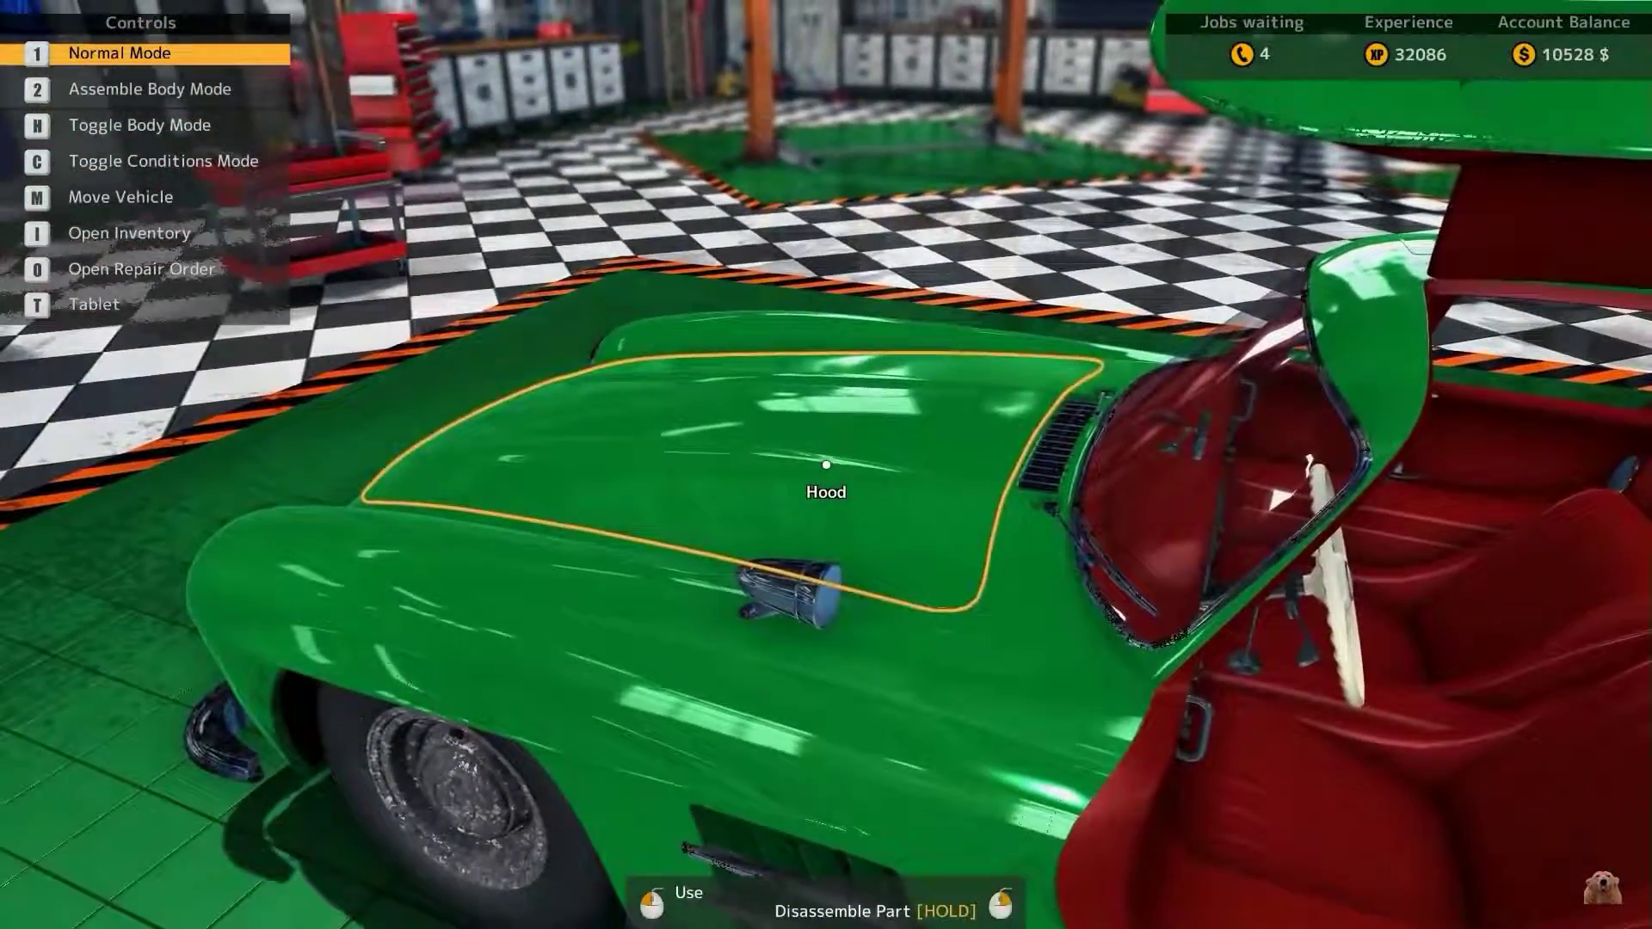
left_click(826, 465)
key("w")
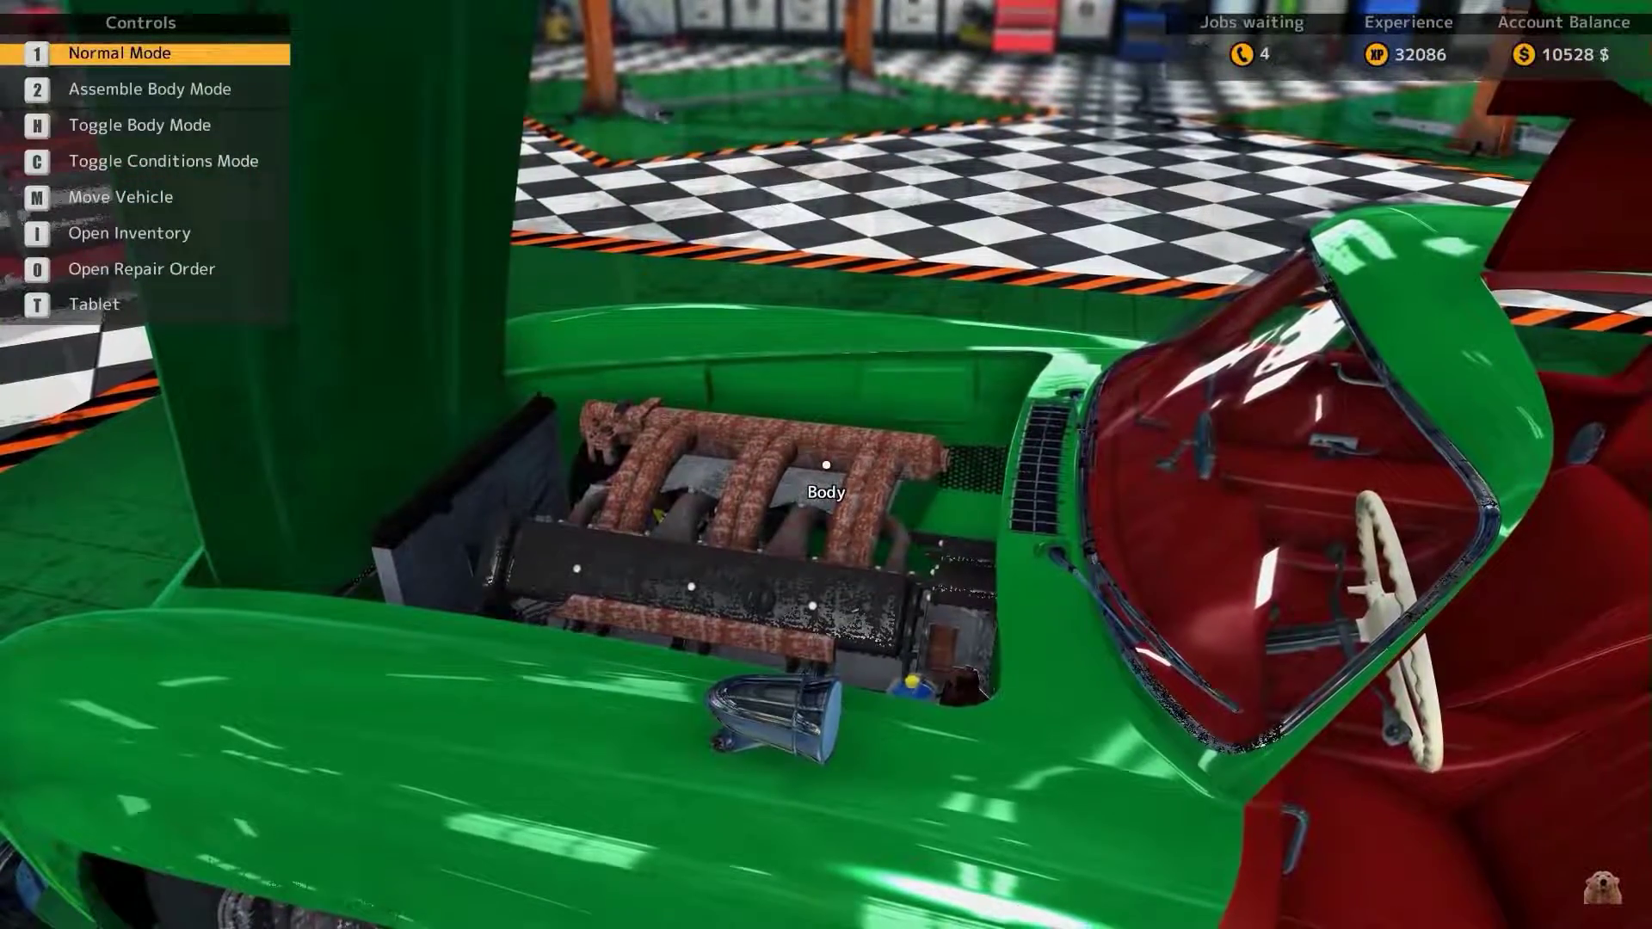
key("w")
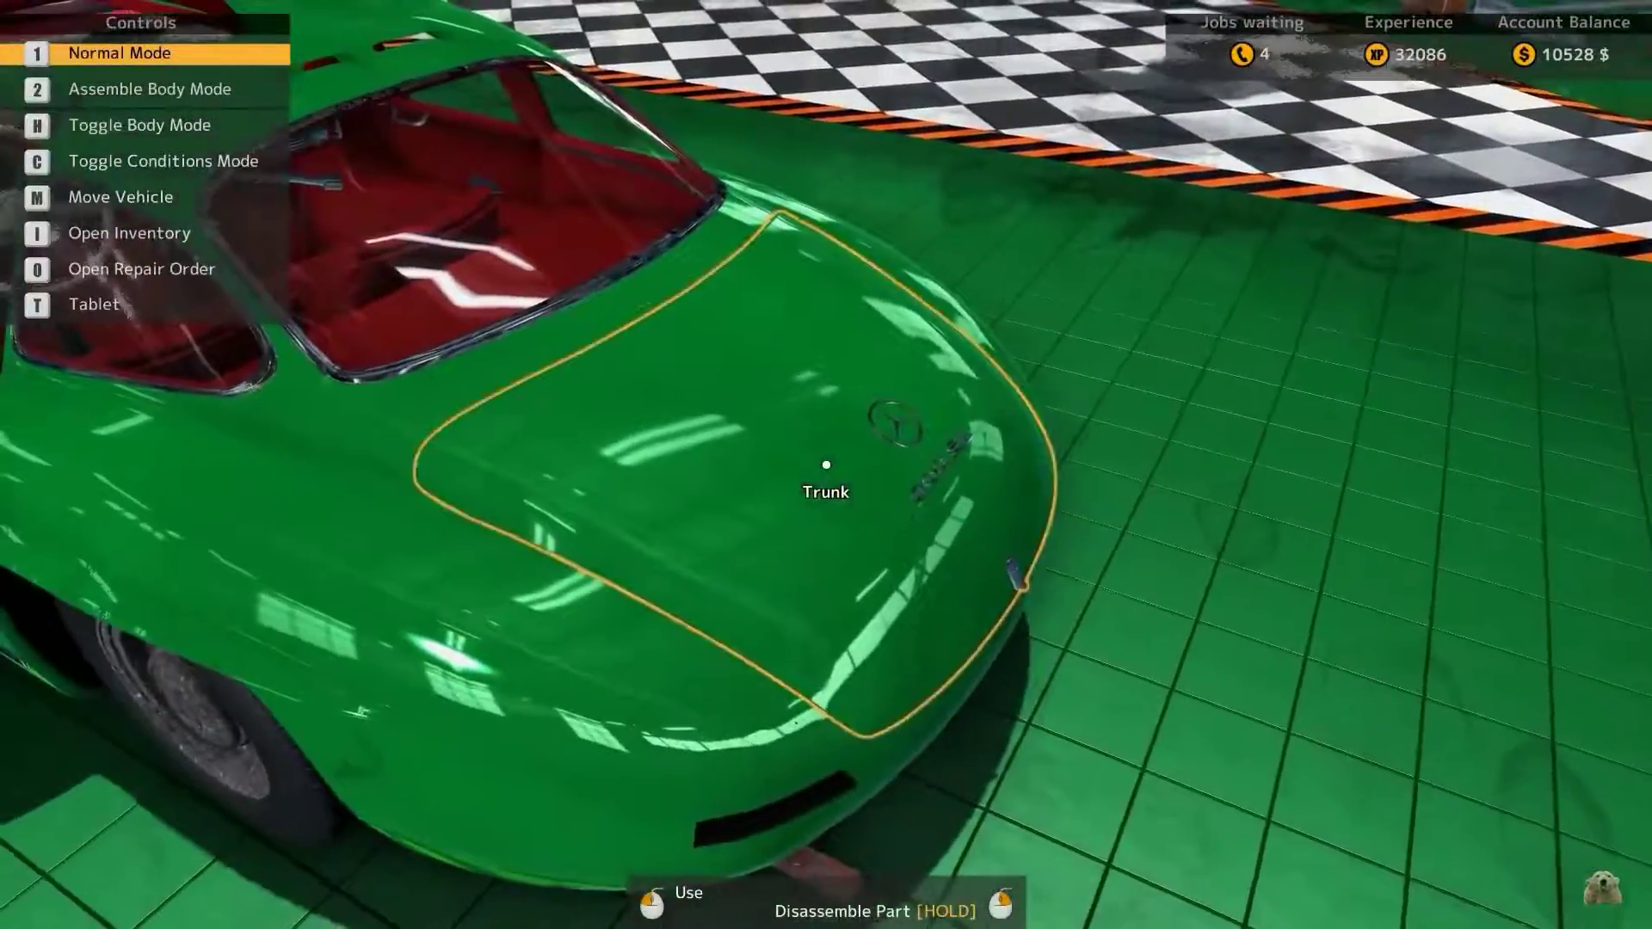
left_click(826, 466)
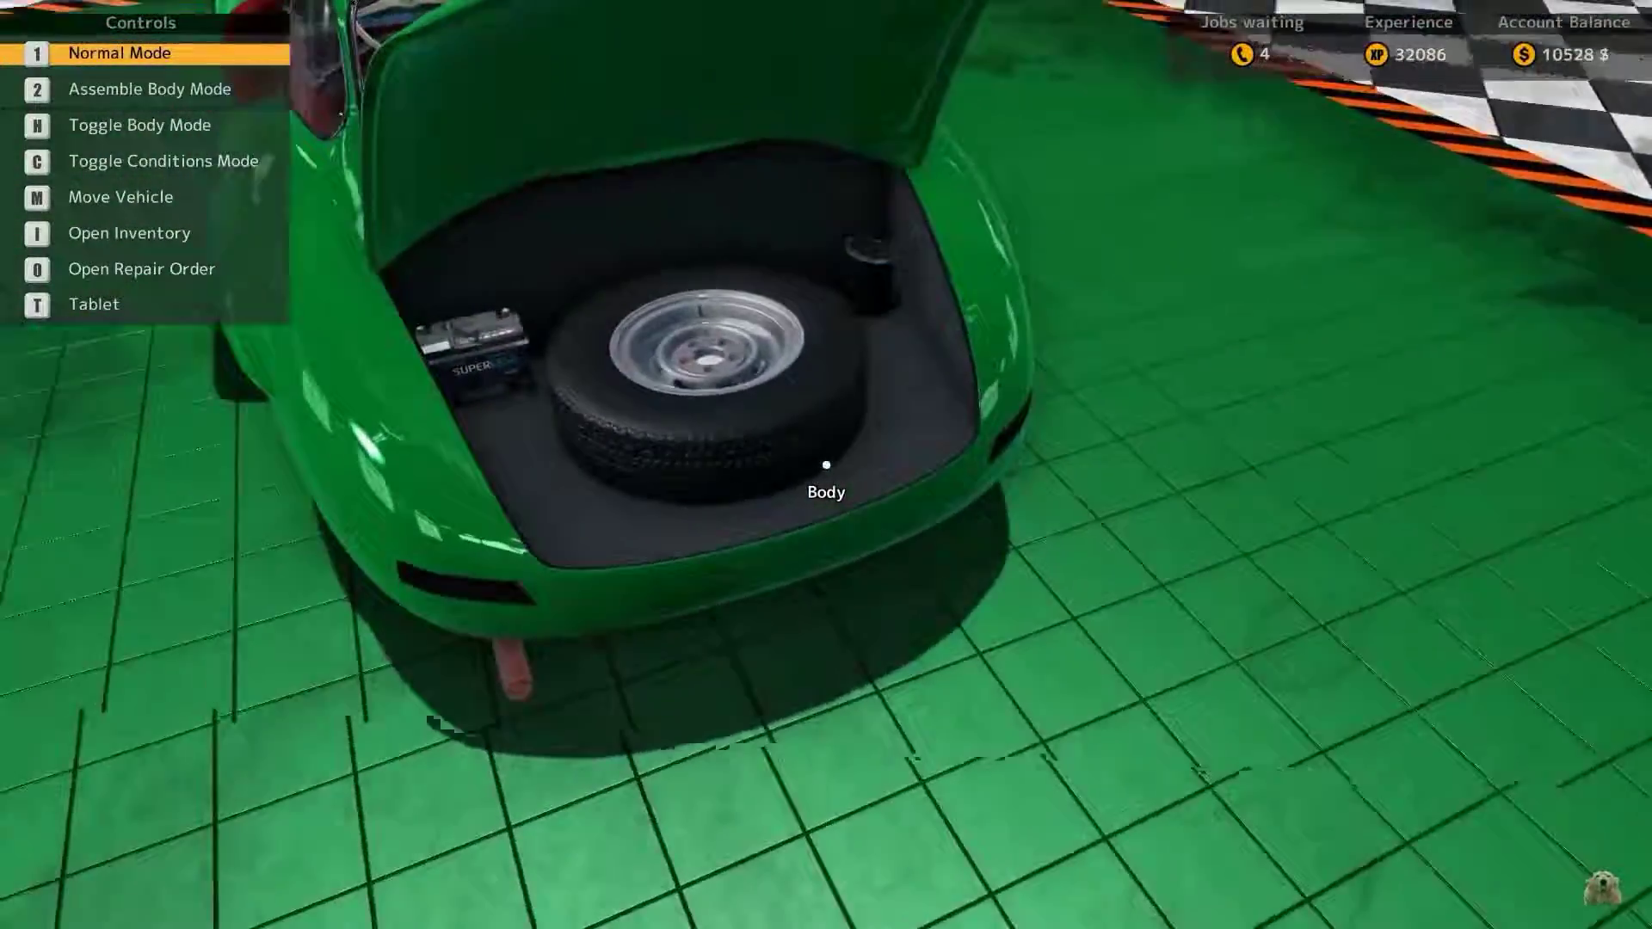
key("s")
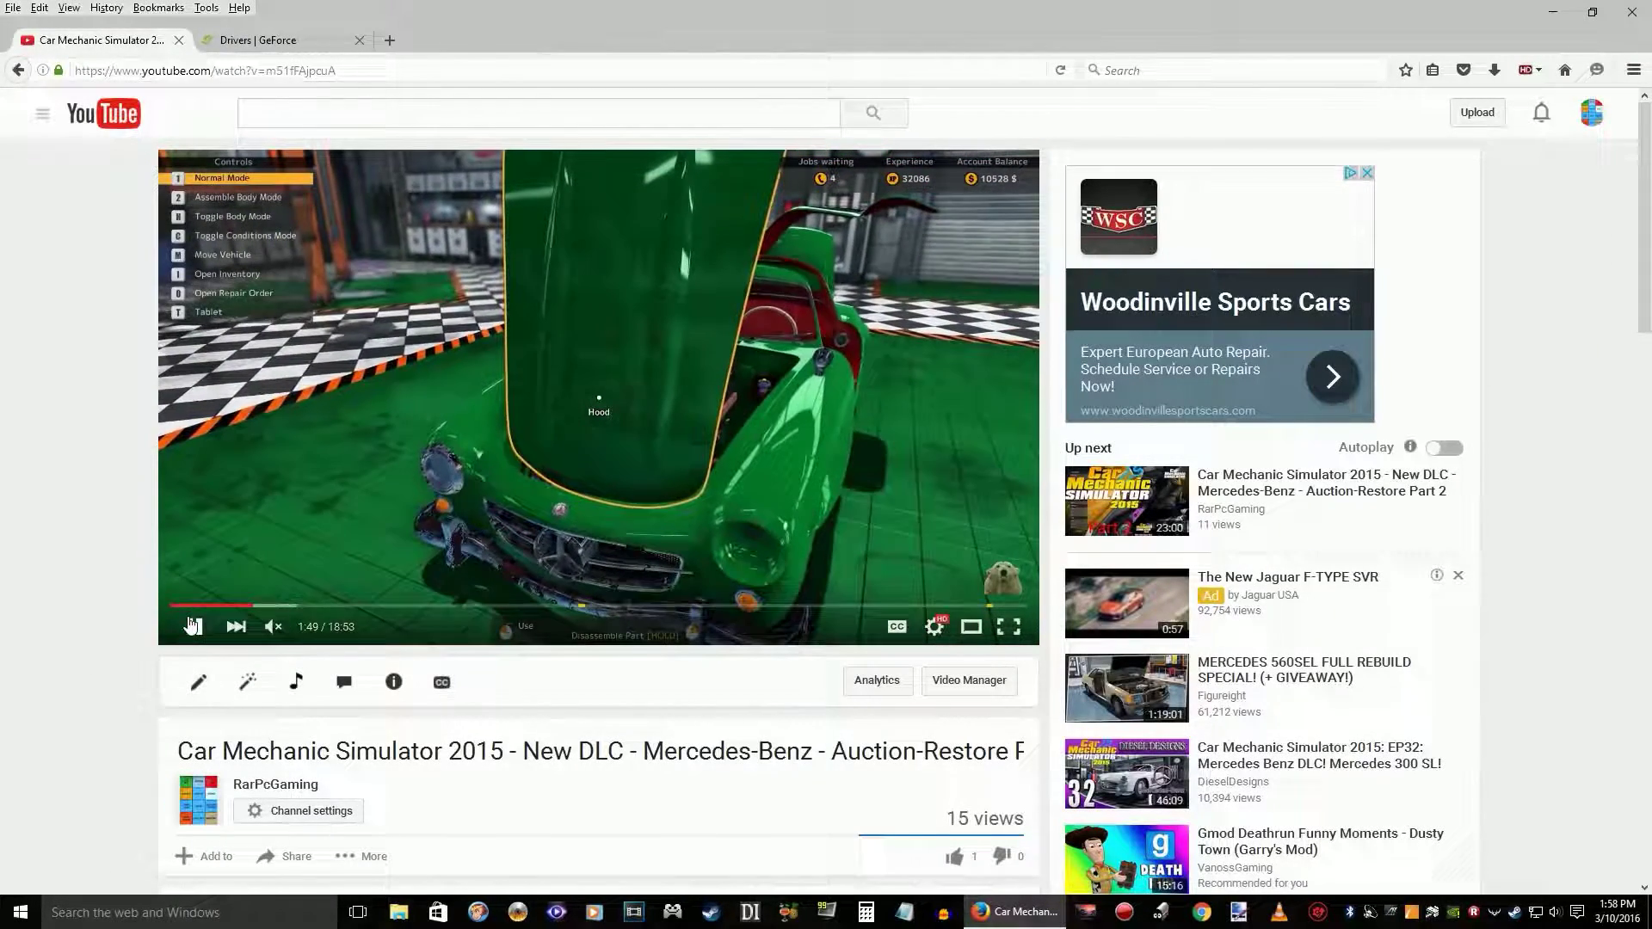
Pause the Car Mechanic Simulator 2015 video at 1:50.
left_click(349, 478)
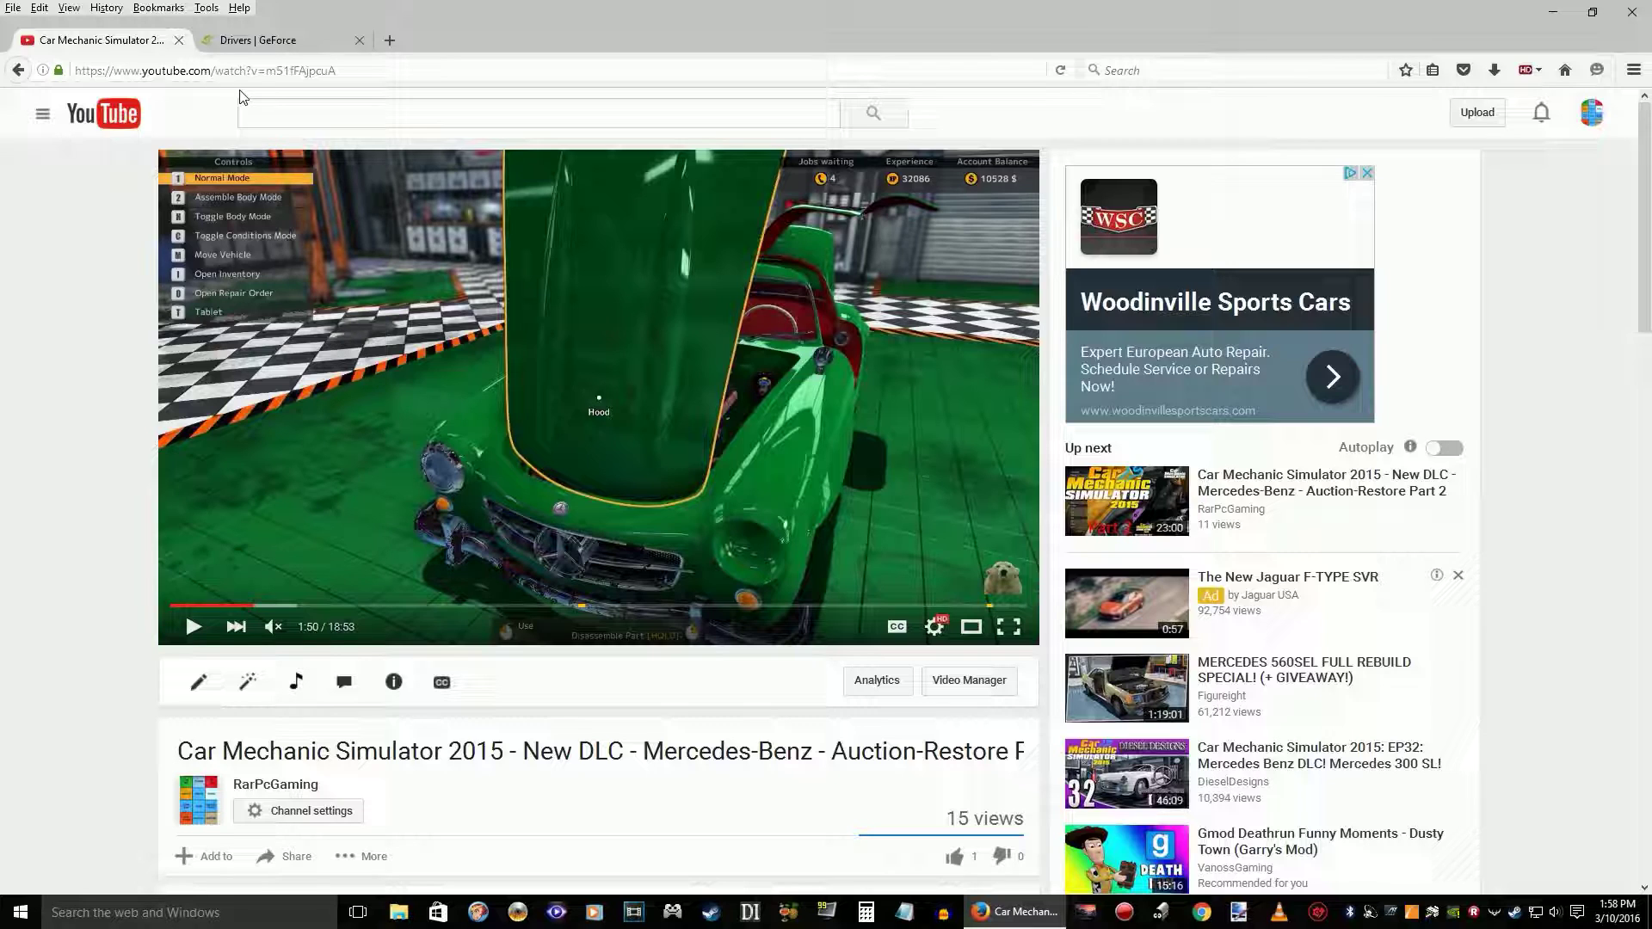
Switch from YouTube to the NVIDIA GeForce Drivers page tab.
key("ctrl+Tab")
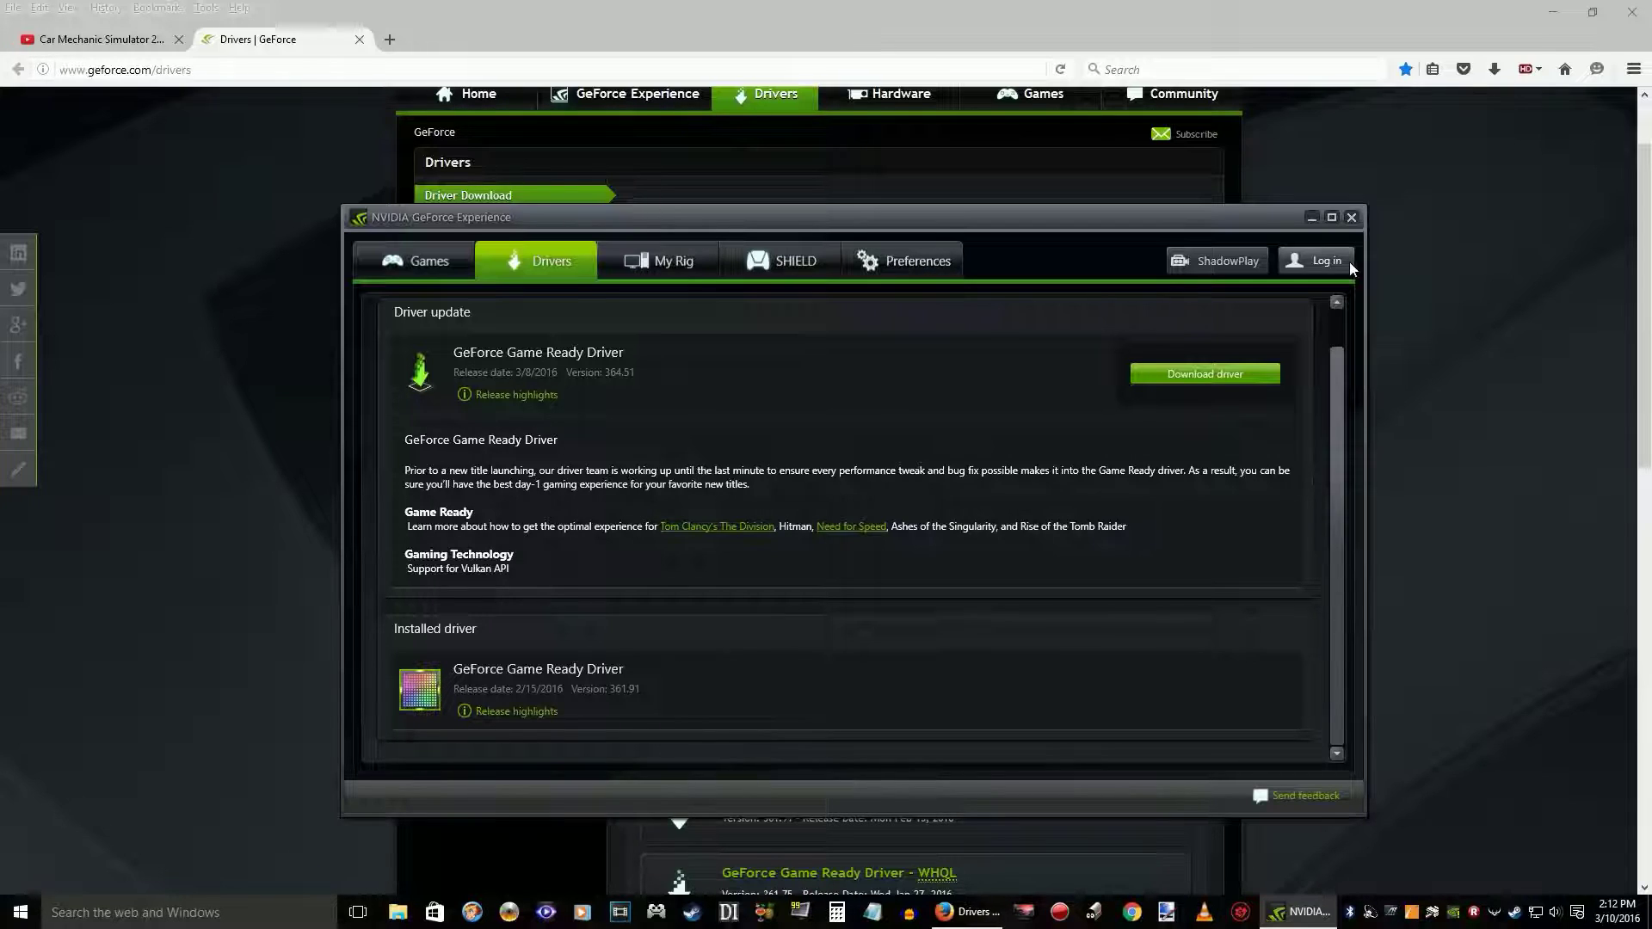
Minimize GeForce Experience after confirming the installed driver reads 361.91.
left_click(1308, 220)
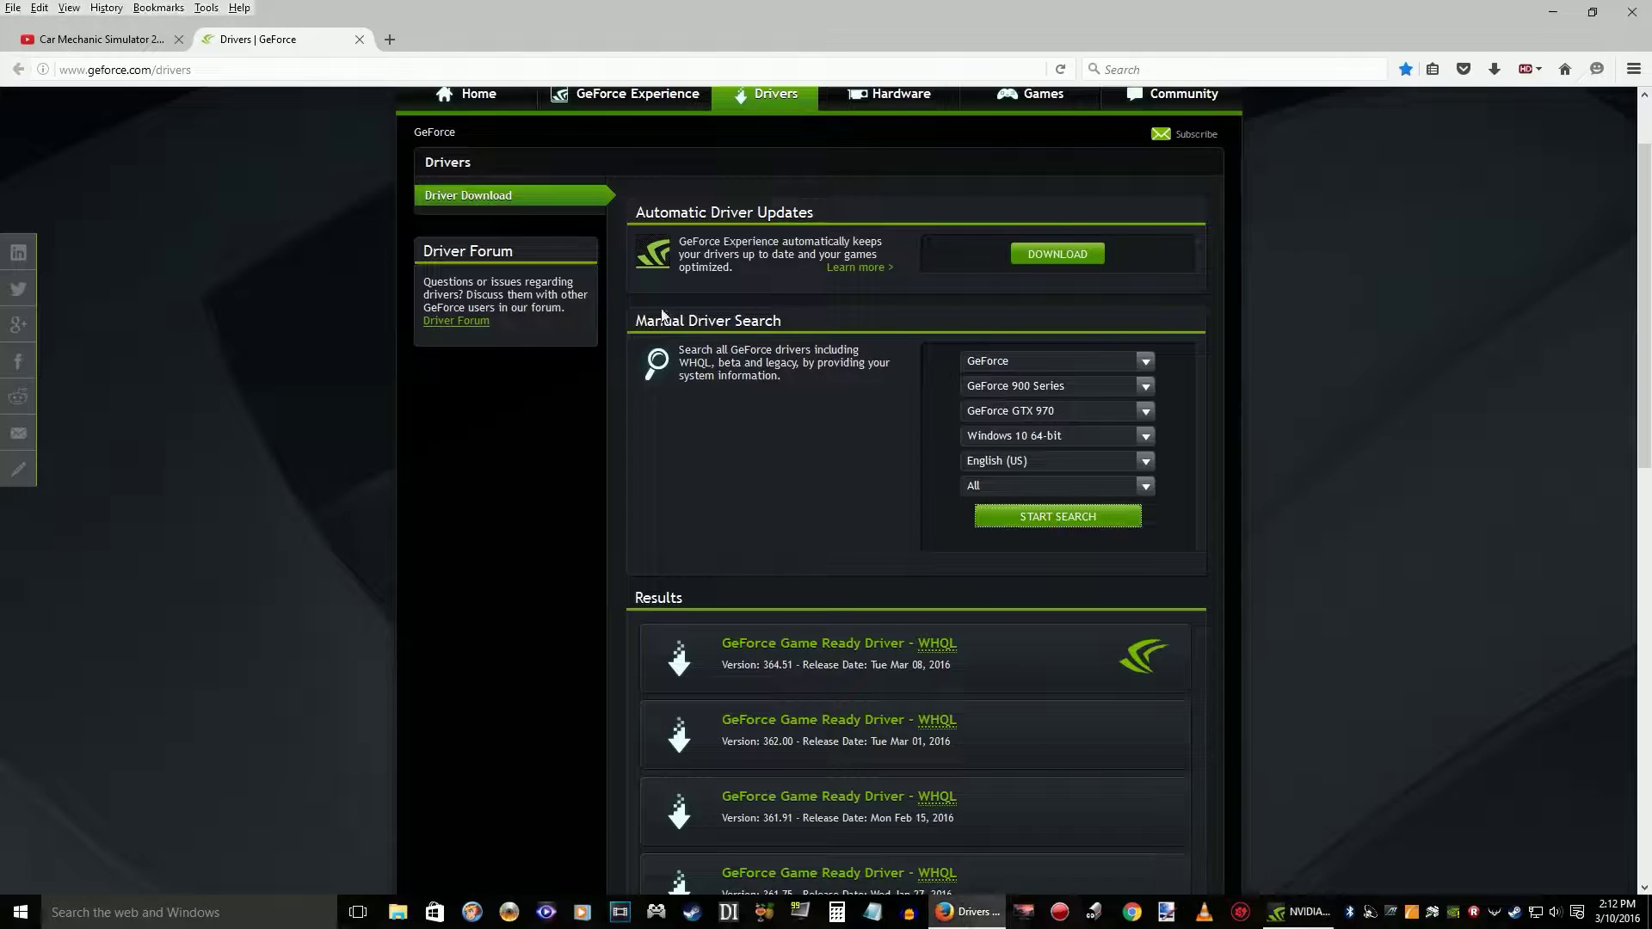
Return to the Car Mechanic Simulator 2015 YouTube tab.
left_click(97, 39)
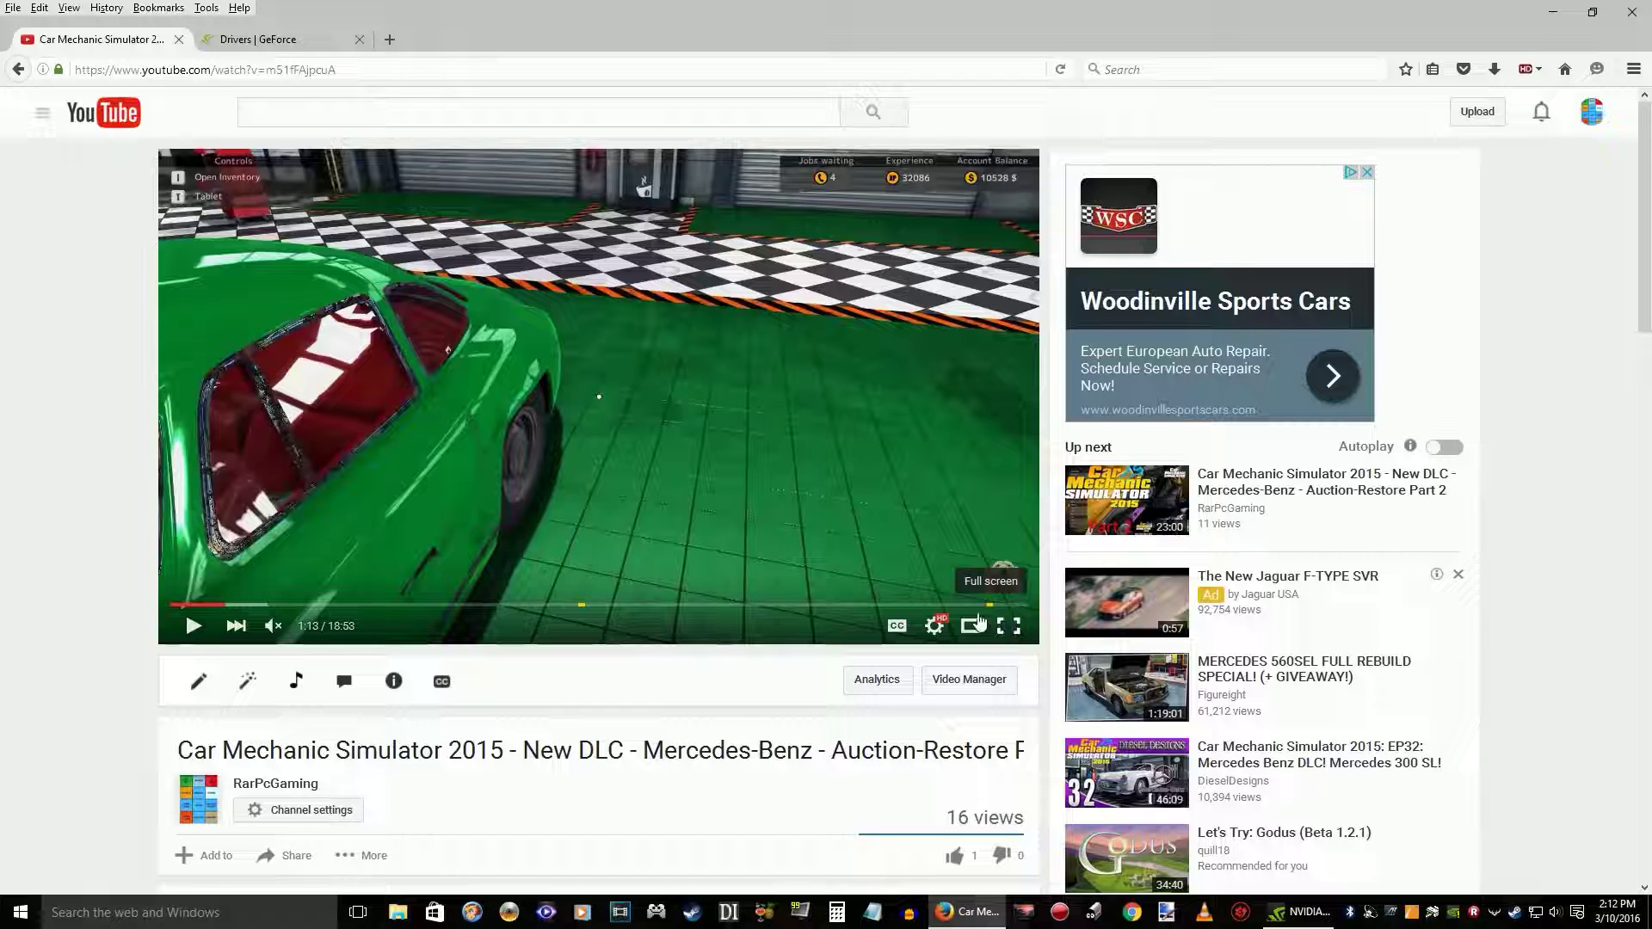
Resume the video from 1:13 and watch it full screen through the hood and bumper removal.
left_click(193, 627)
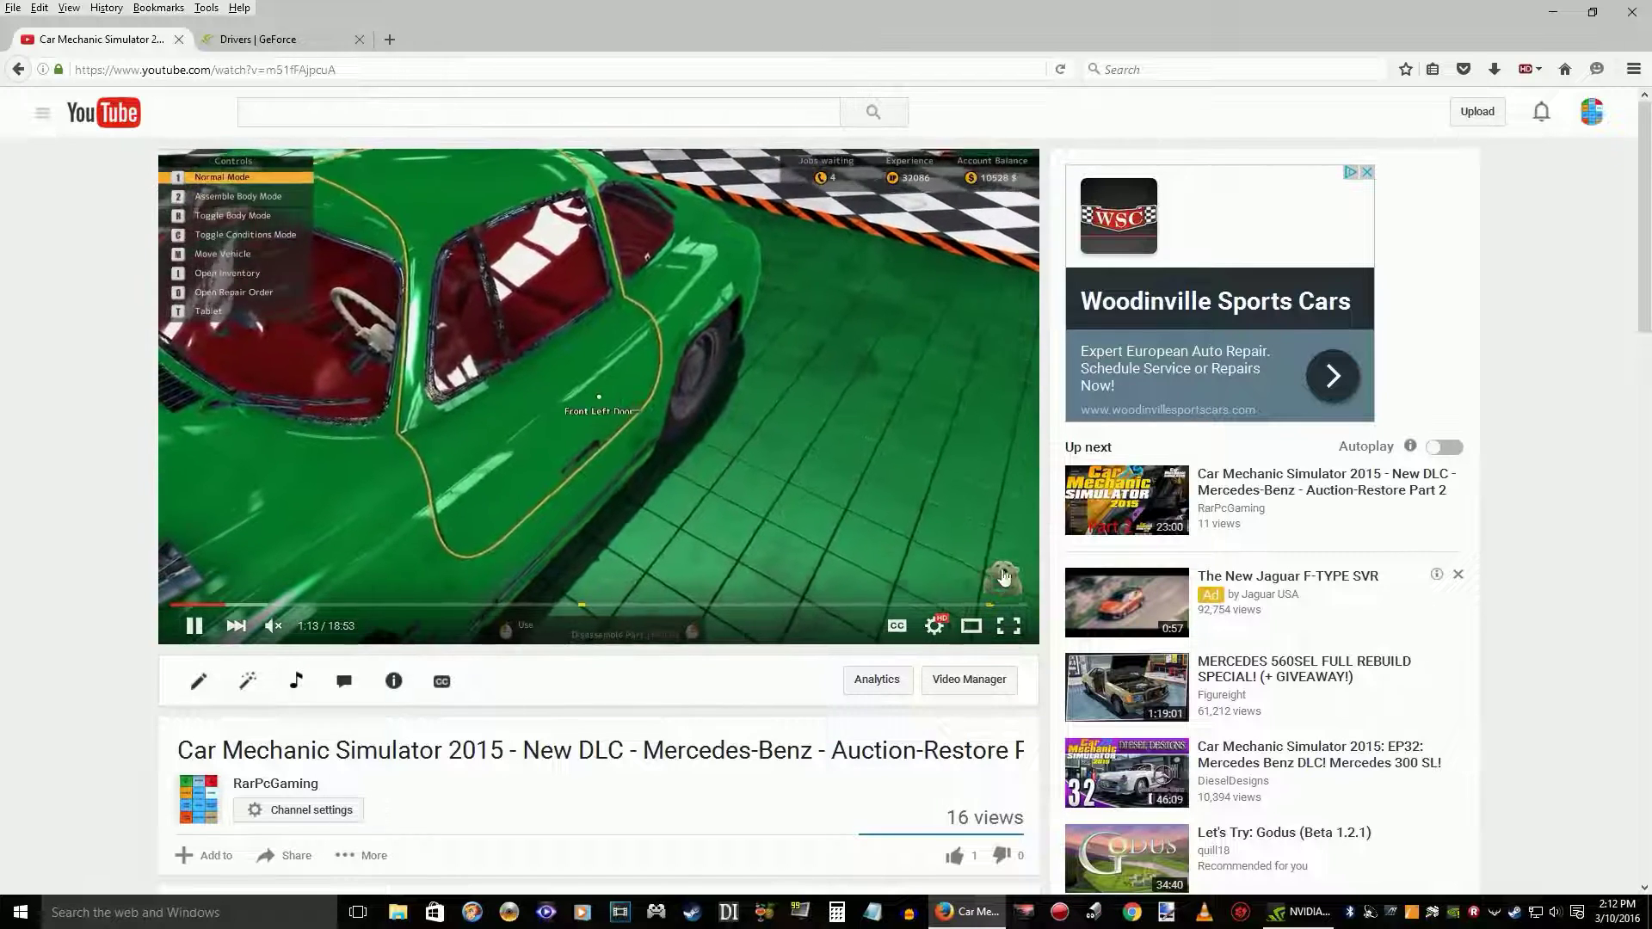
left_click(1008, 628)
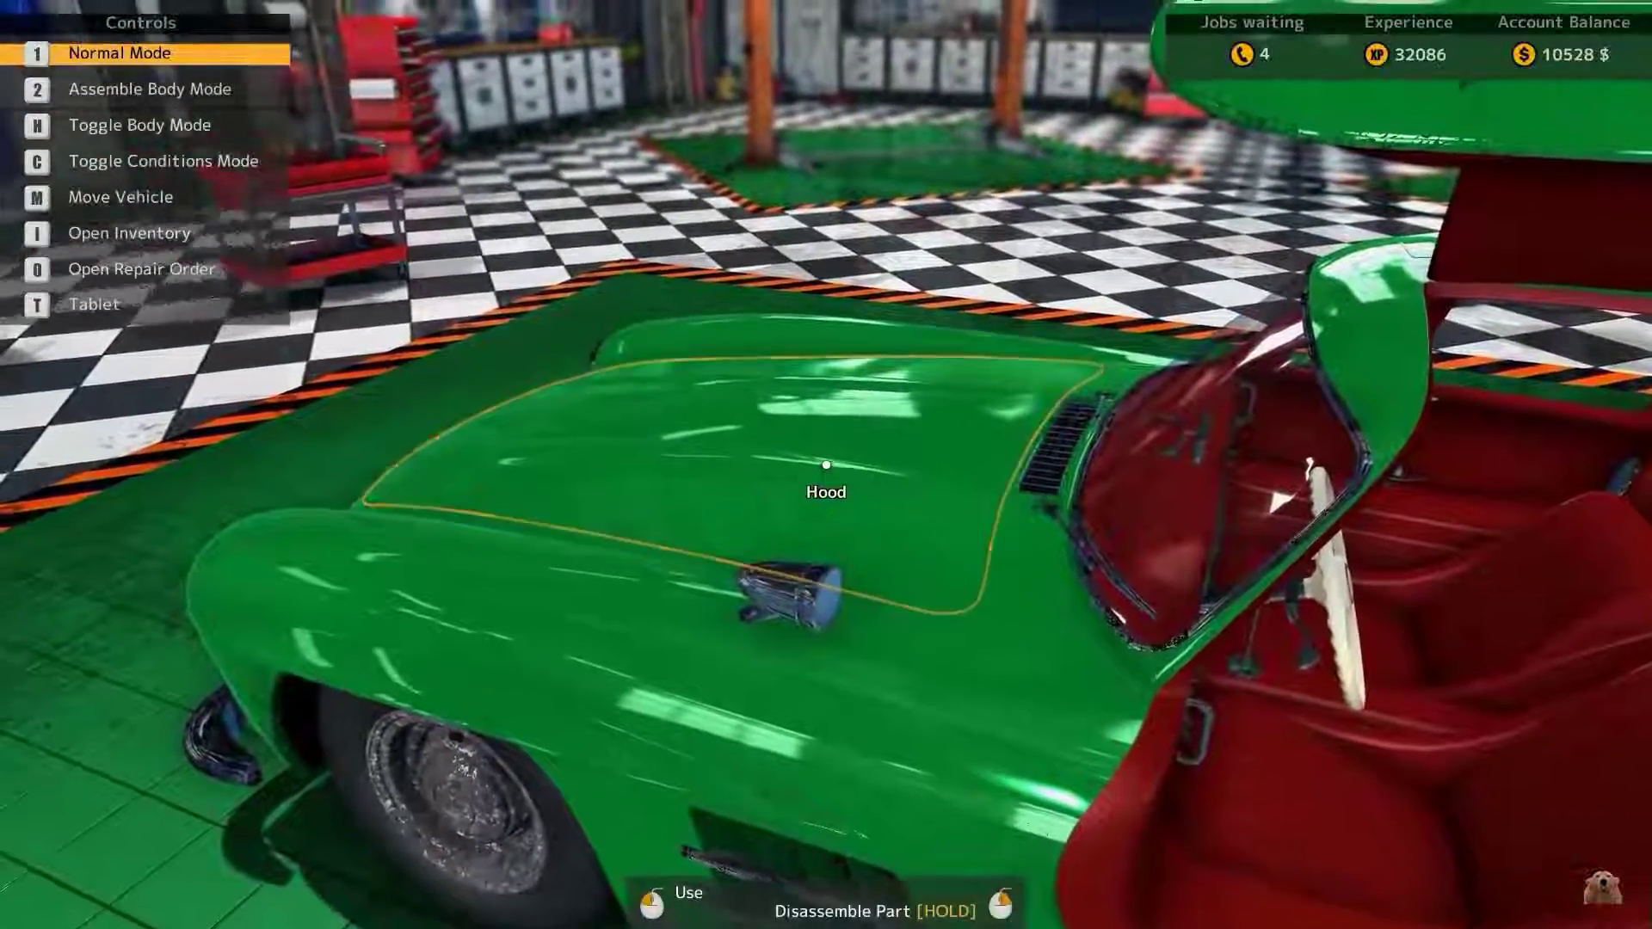
left_click(826, 465)
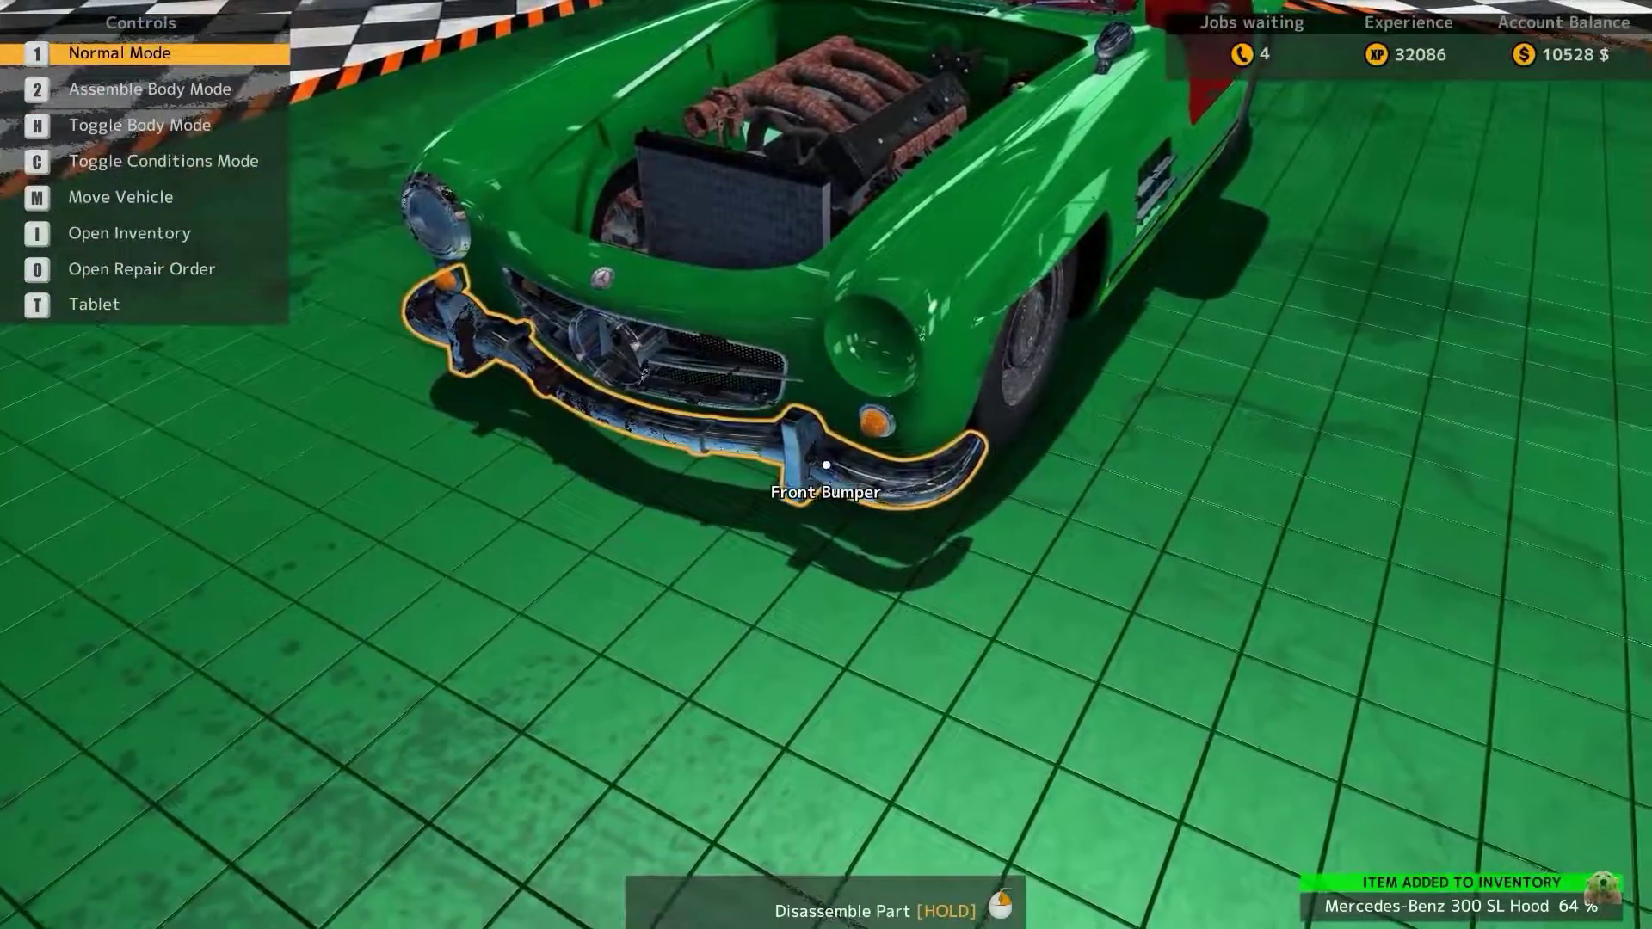
left_click(827, 464)
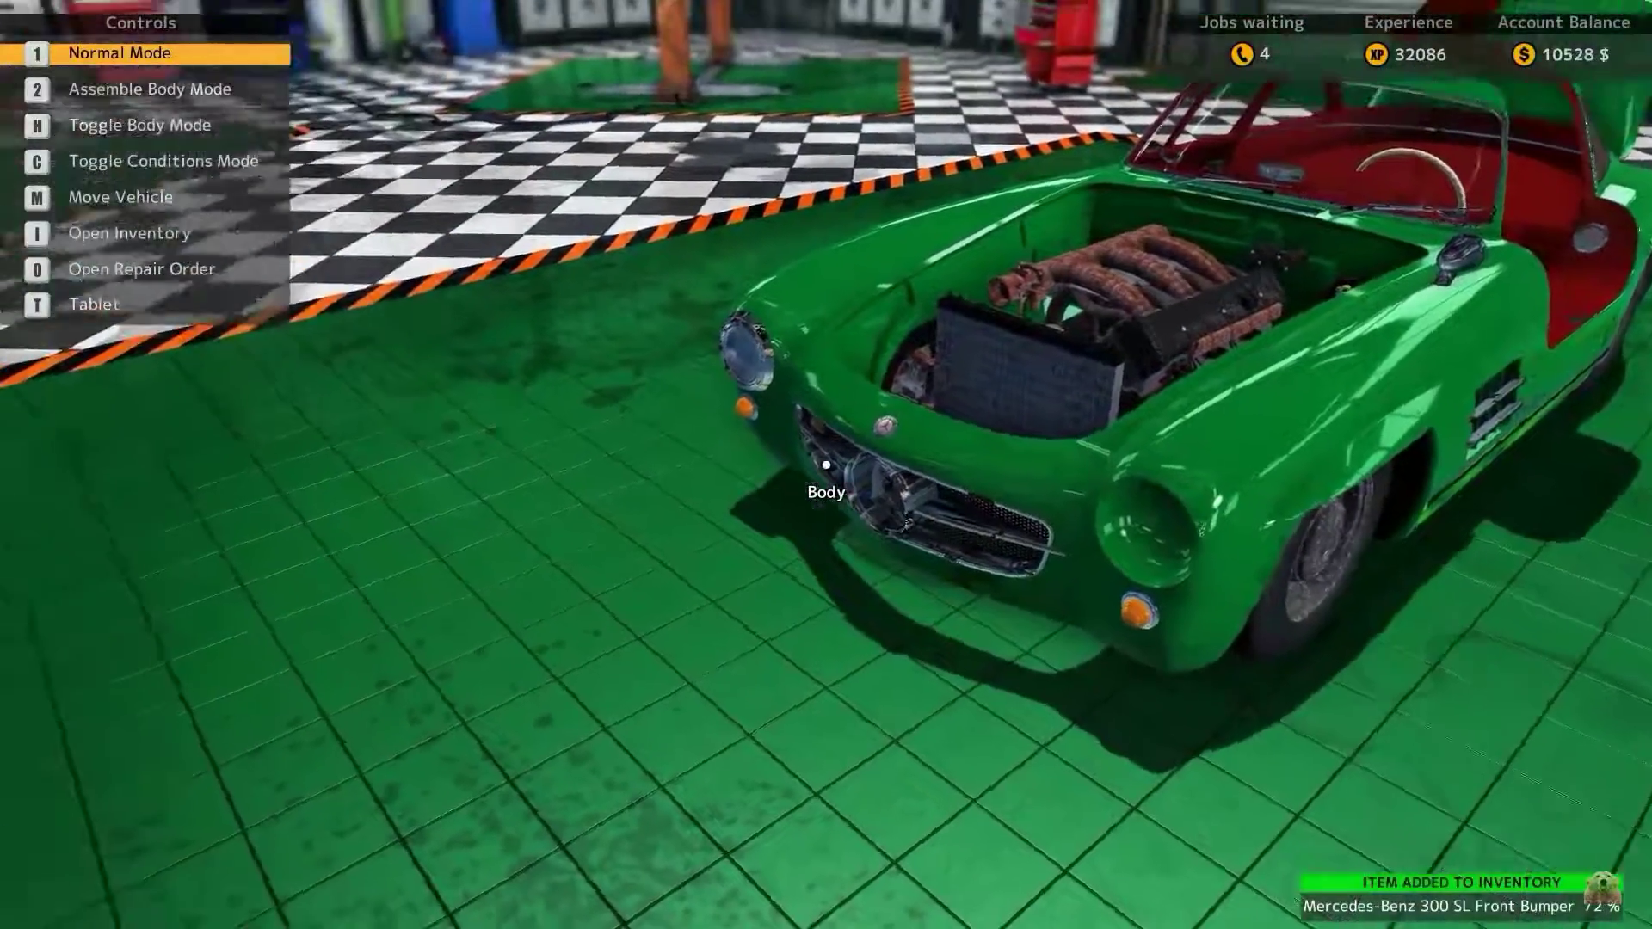